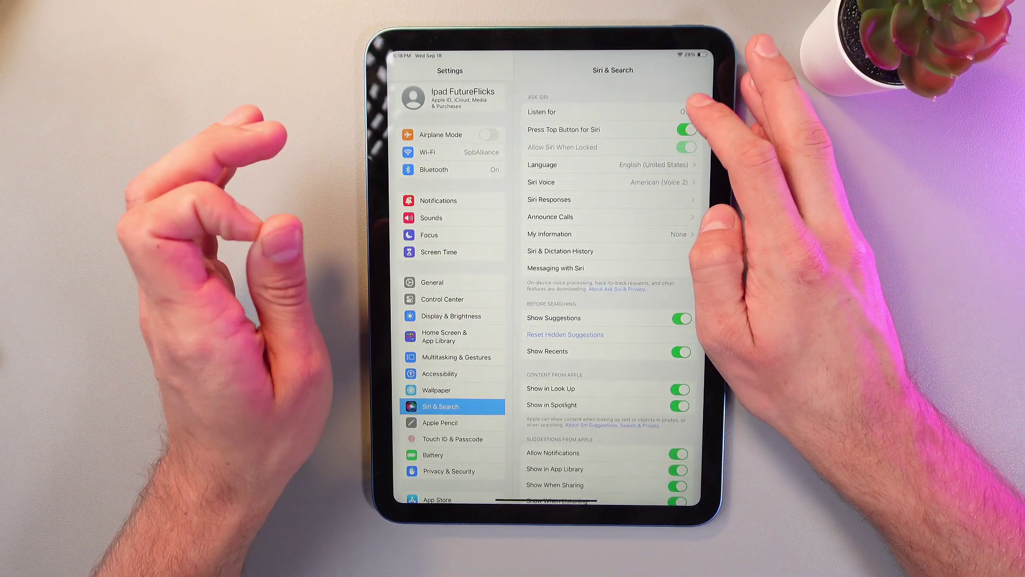
Step: Bring up the Siri Listen for phrase options
click(682, 112)
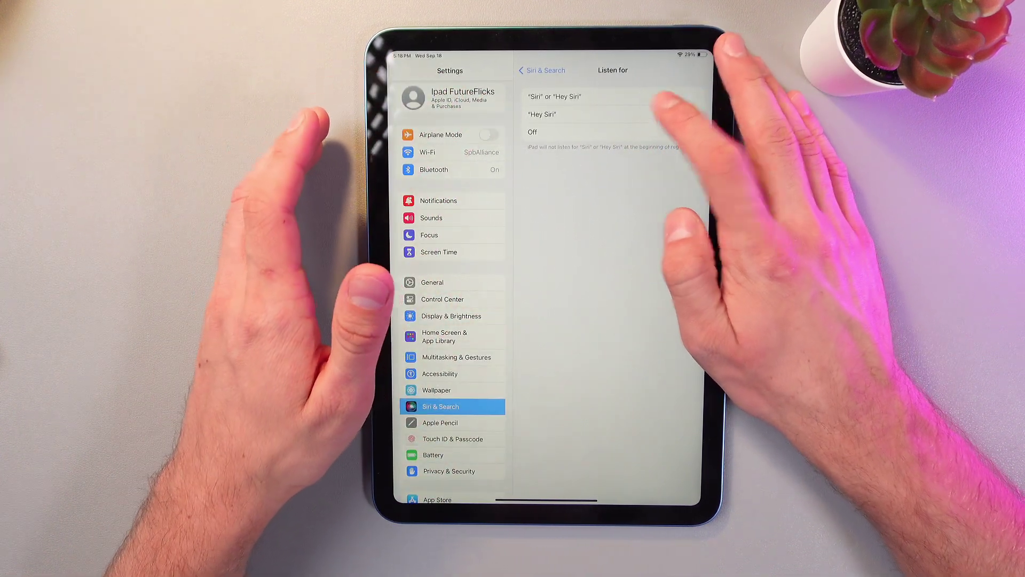
Step: Set Siri to listen for "Hey Siri" only and complete the voice training
click(665, 114)
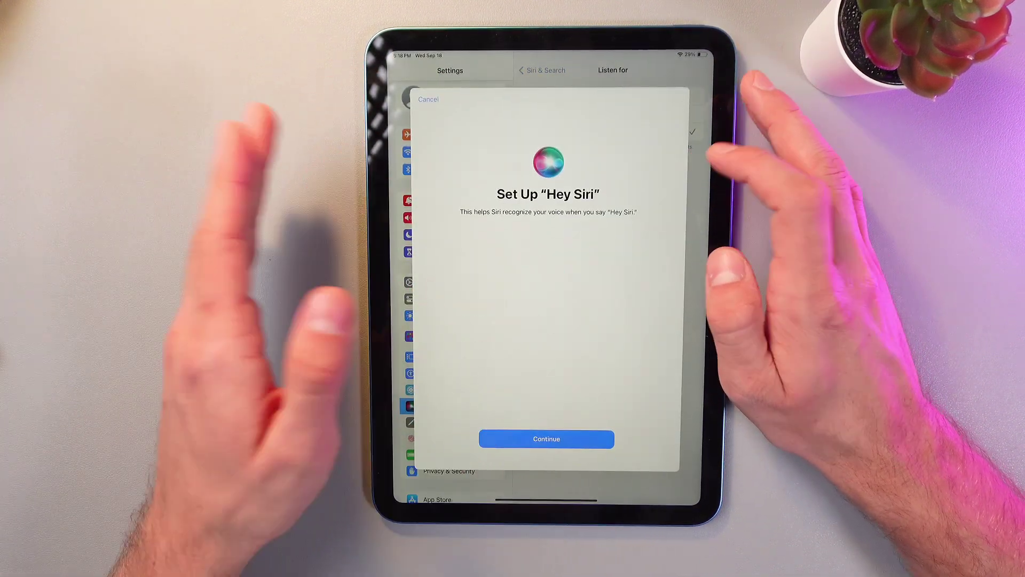
click(517, 439)
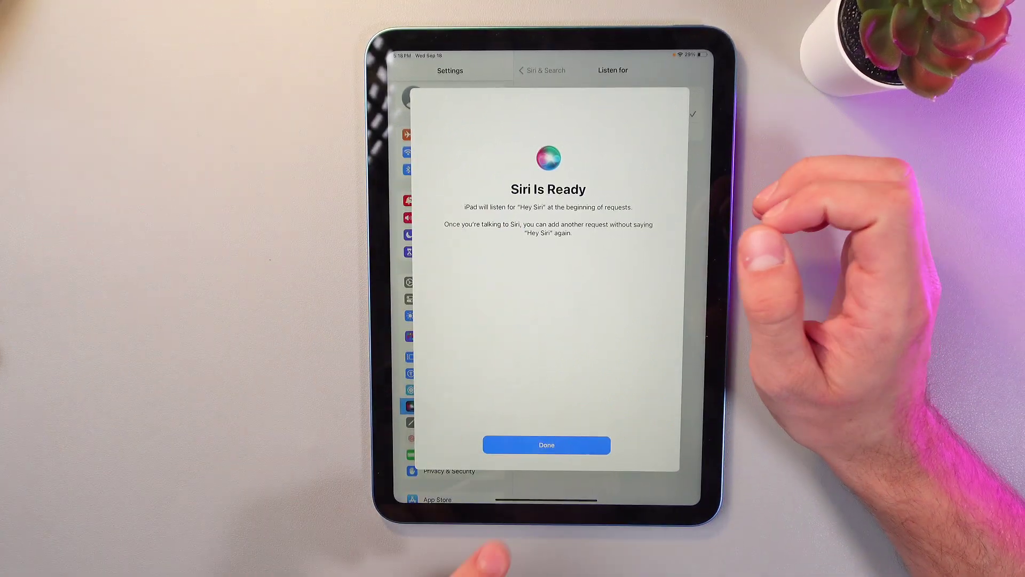
click(517, 445)
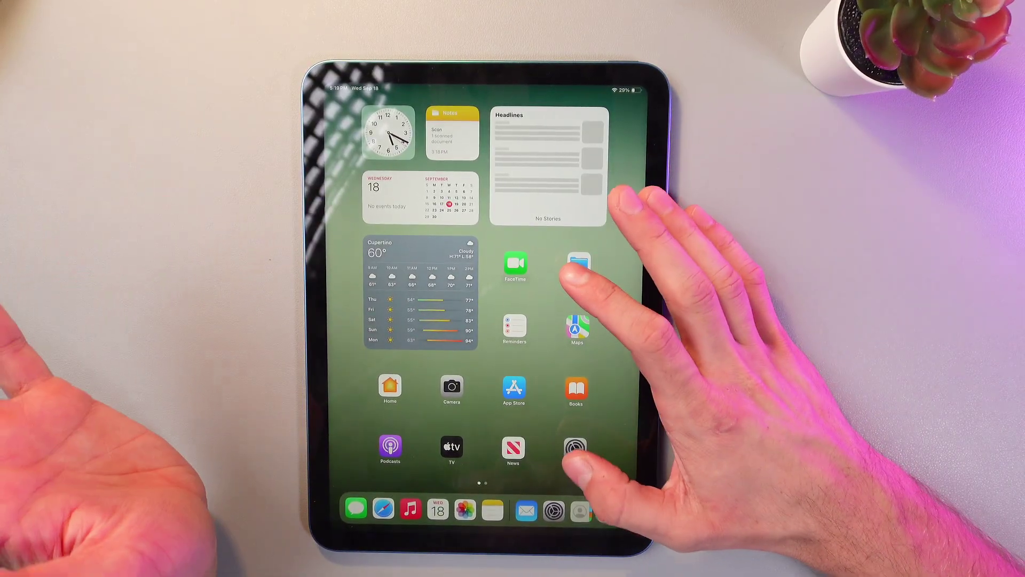
Step: Open Siri & Search in Settings and view the Listen for options
click(575, 446)
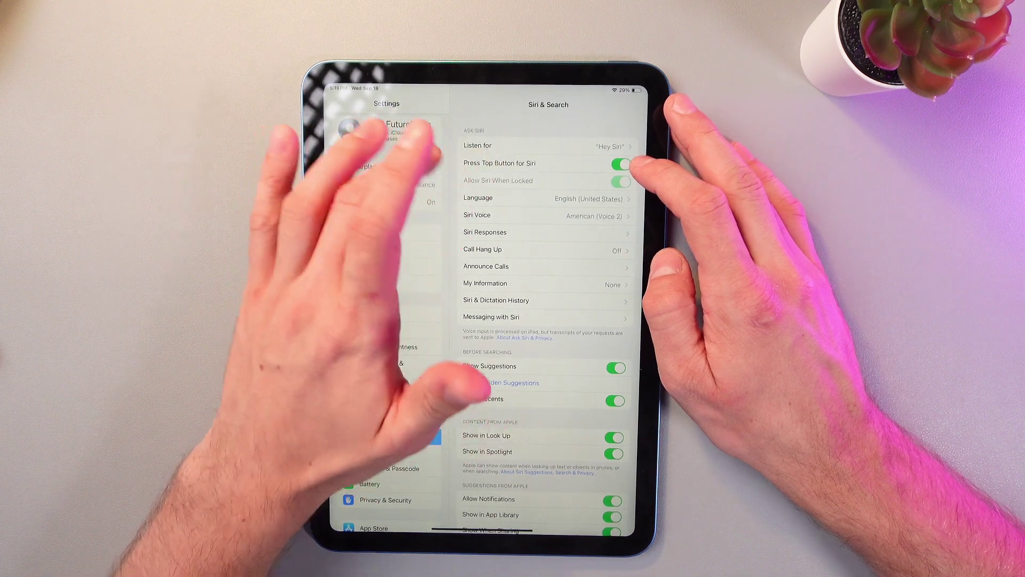
click(621, 164)
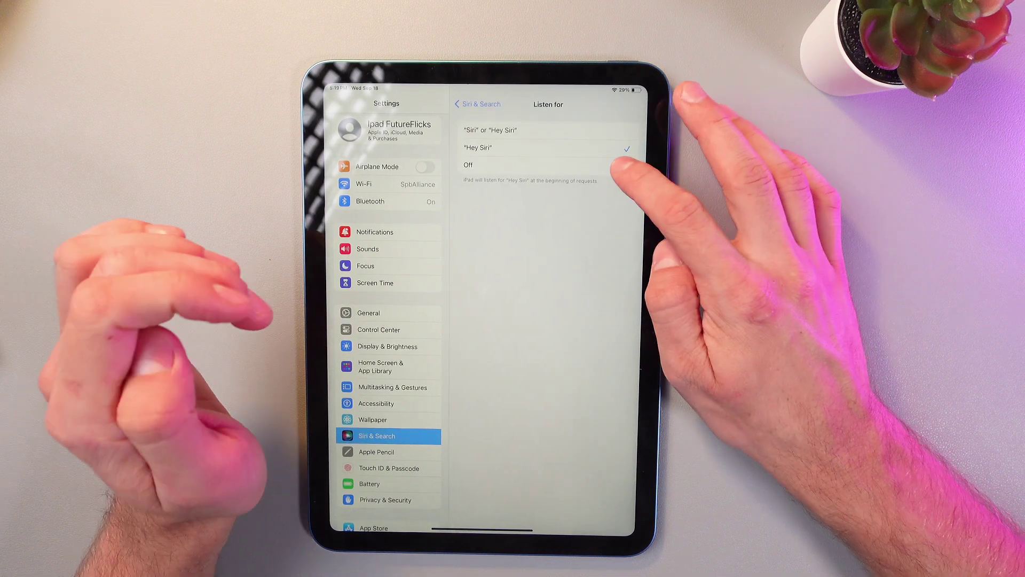
Step: Set Listen for to Off, confirm Turn Off Siri, and return to Siri & Search
click(623, 166)
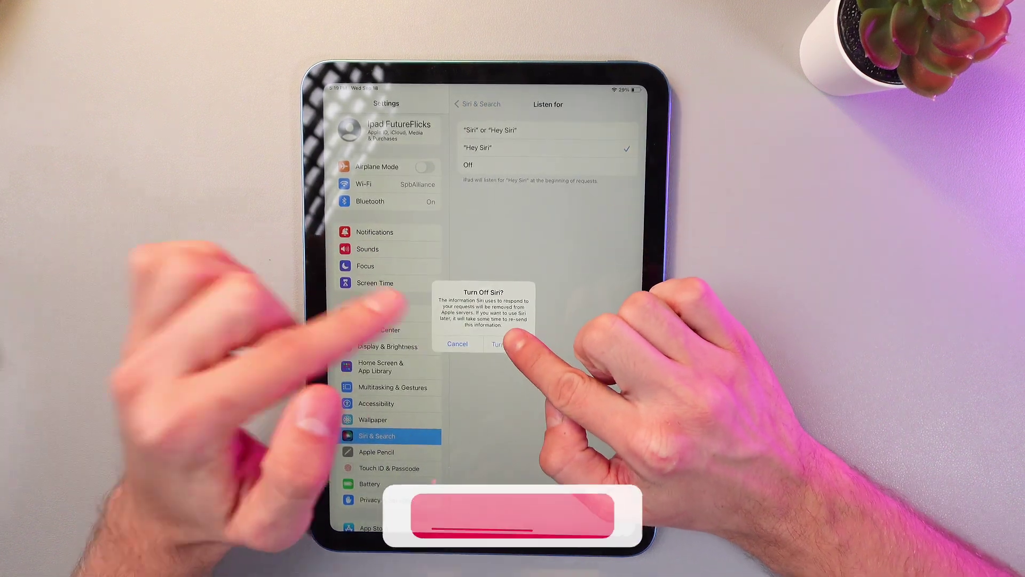
click(505, 343)
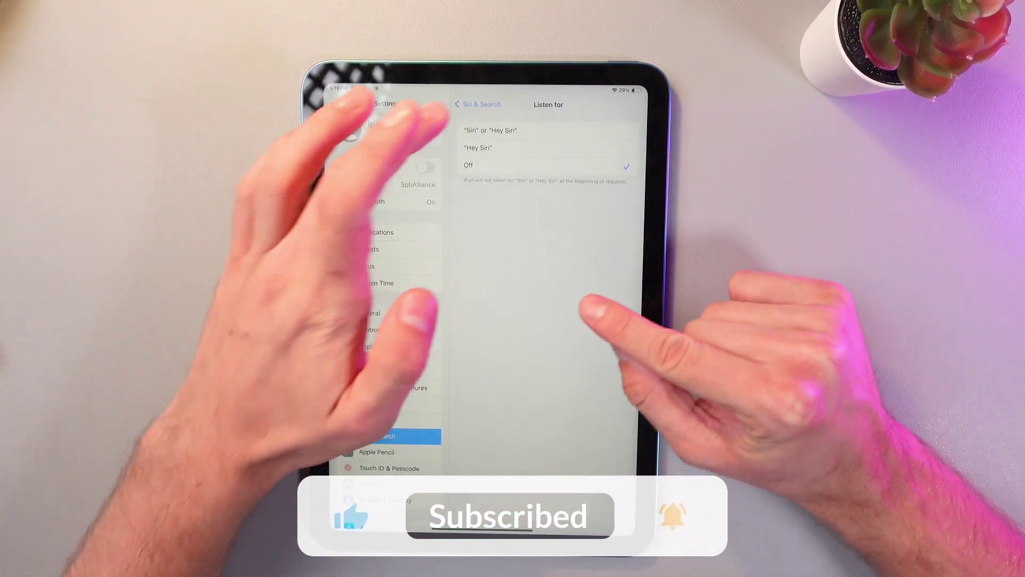
click(481, 104)
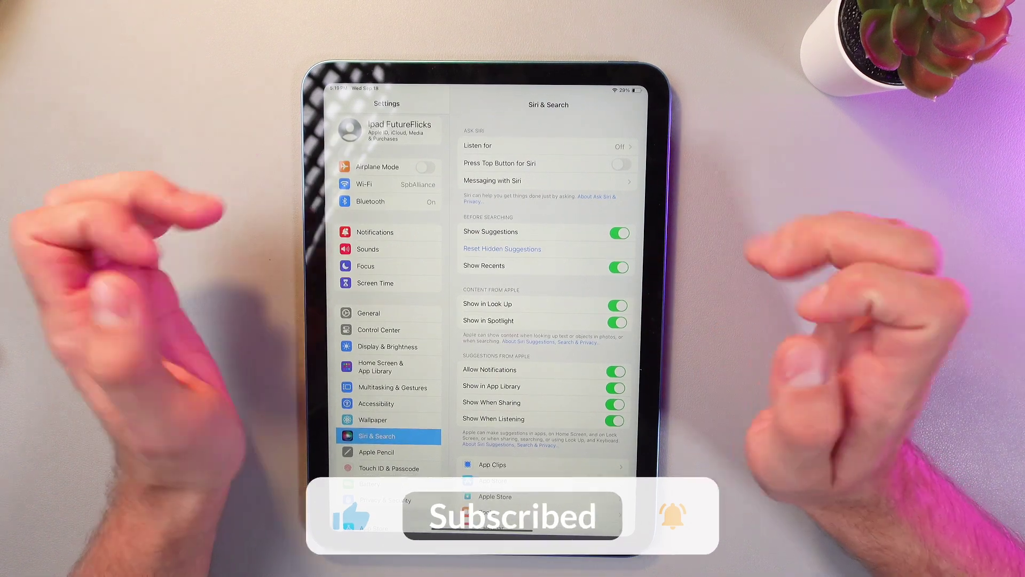